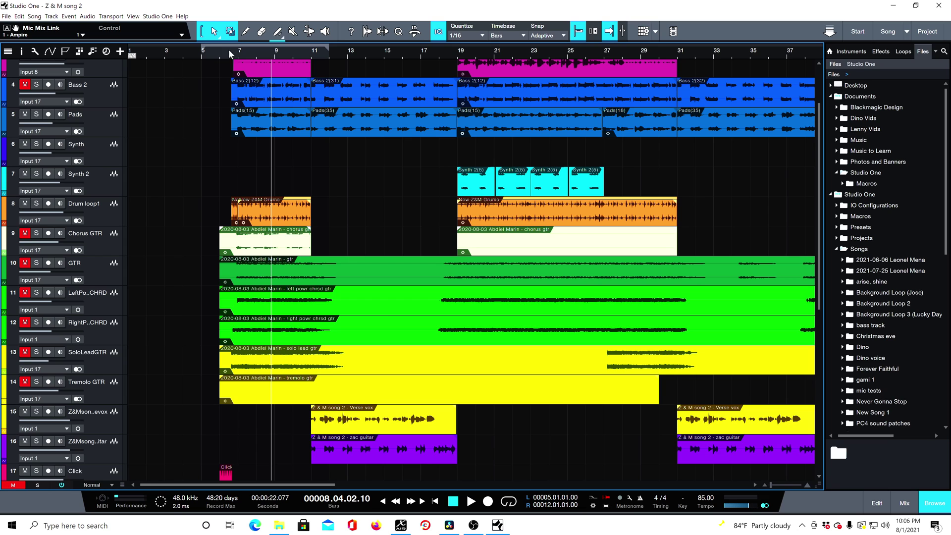
- Unmute the Bass 2 track and play the song from bar 7 to hear the bass in the mix
left_click(236, 51)
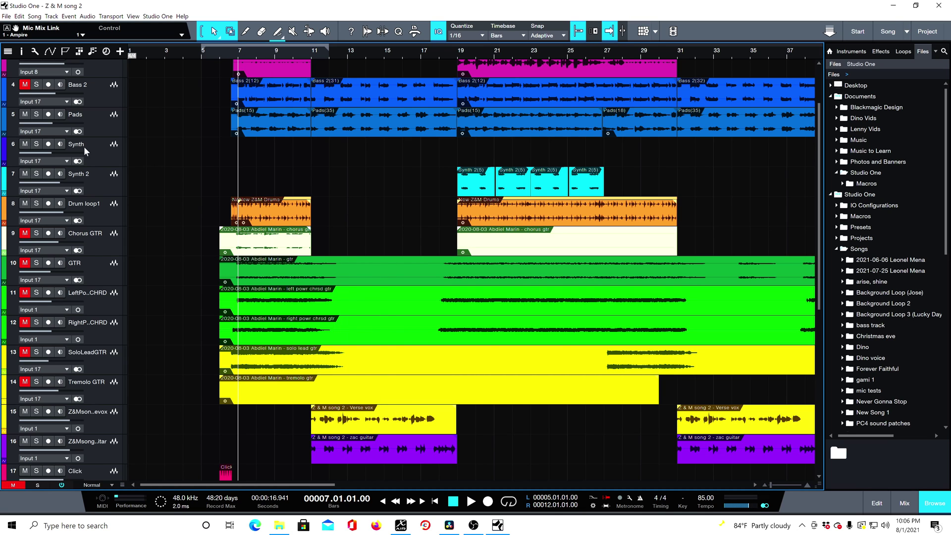
left_click(24, 85)
key("space")
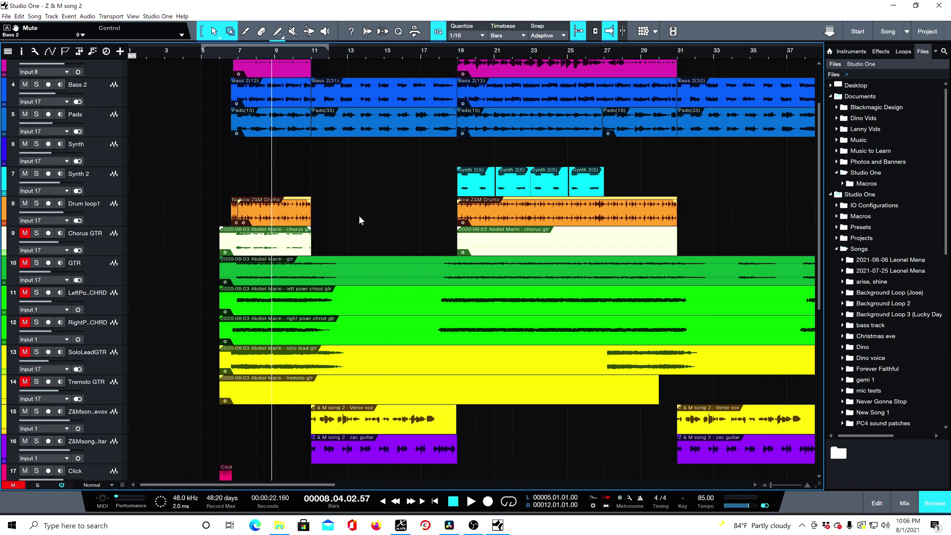
scroll(359, 217, "up", 2)
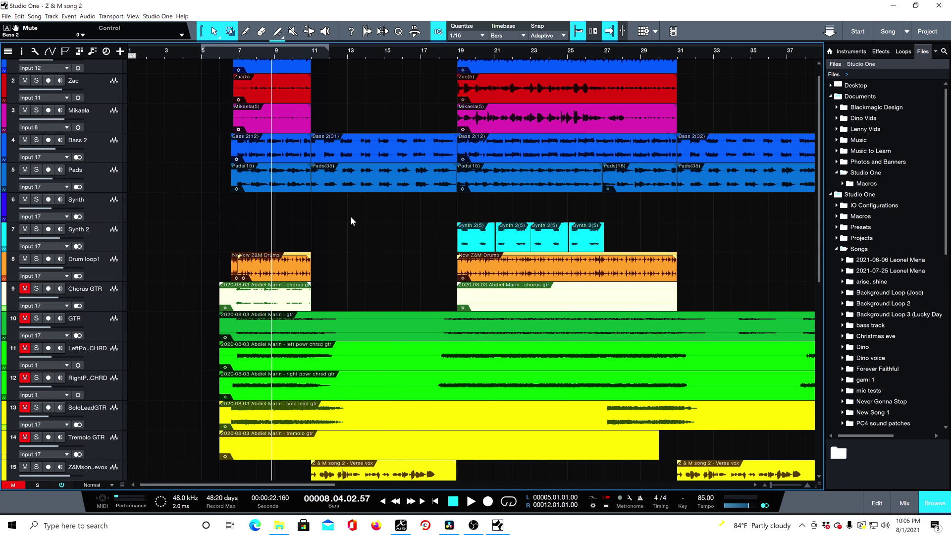
scroll(350, 218, "down", 2)
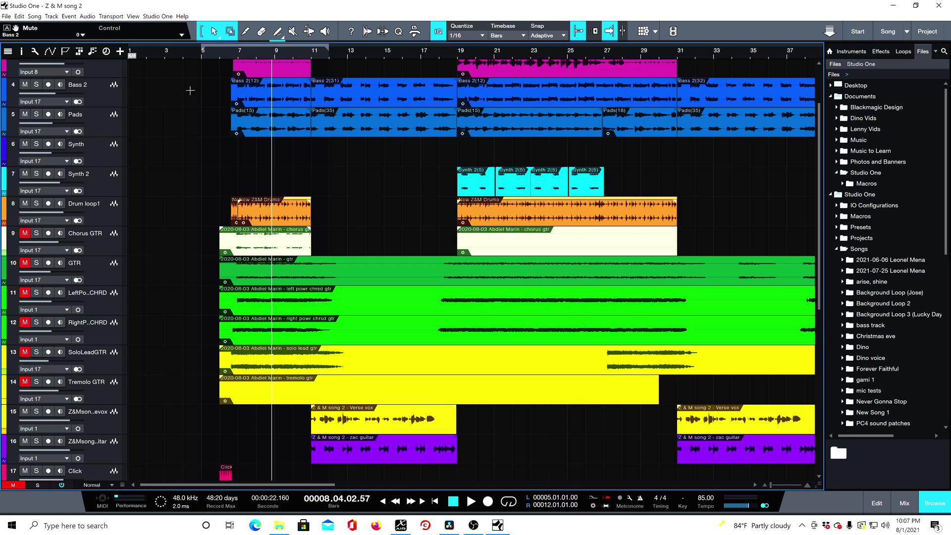
- Mute the Bass 2 track and play the opening section again without the bass
left_click(110, 99)
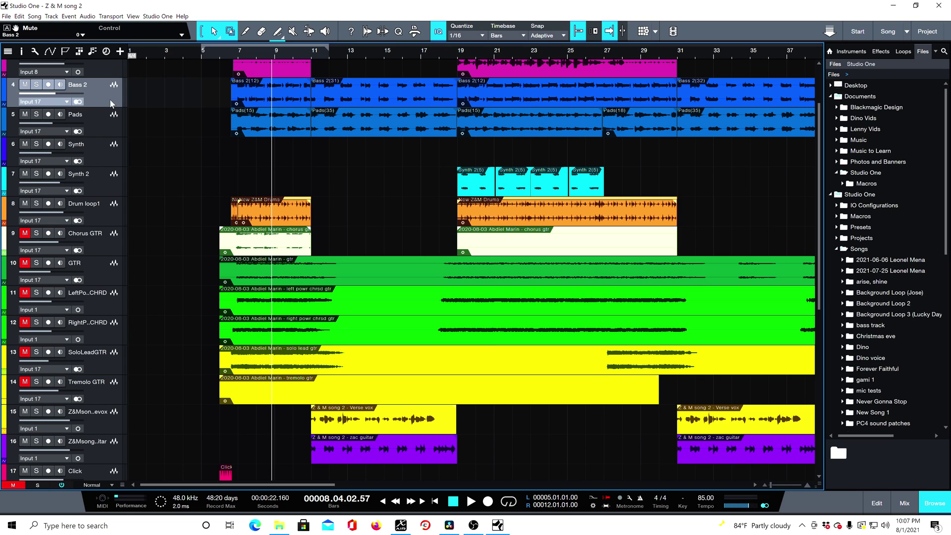
left_click(26, 85)
key("space")
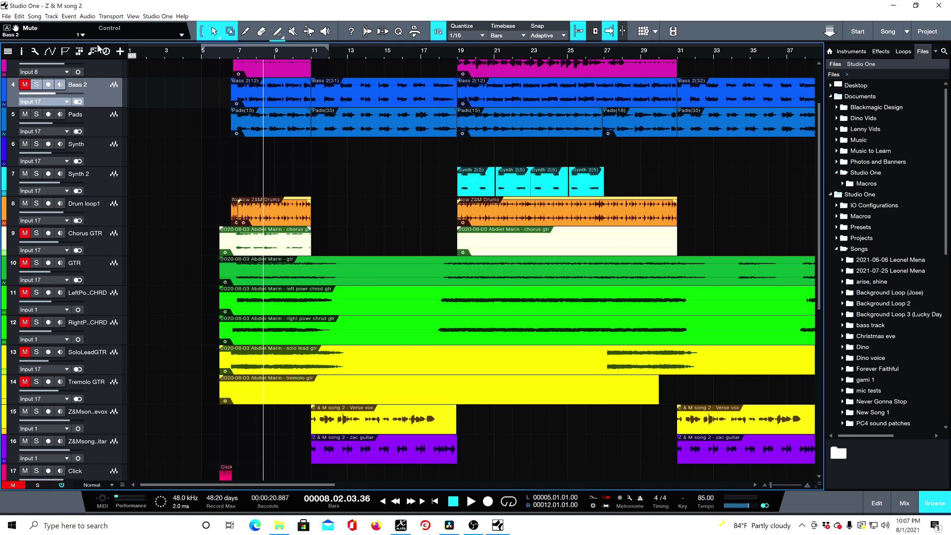
- Show the marker track and review the song's section markers from Start to End along the timeline
left_click(64, 52)
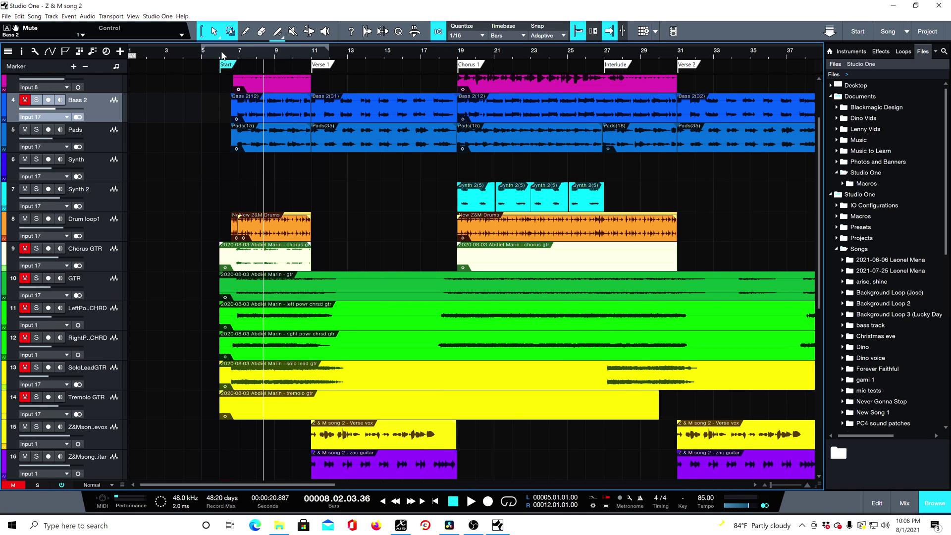
scroll(218, 51, "down", 4)
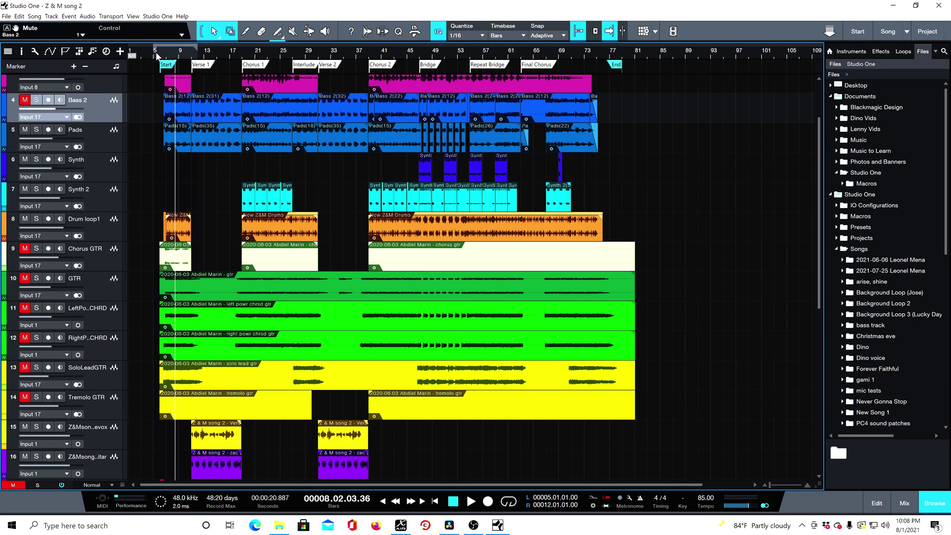
scroll(155, 50, "up", 3)
scroll(164, 55, "up", 2)
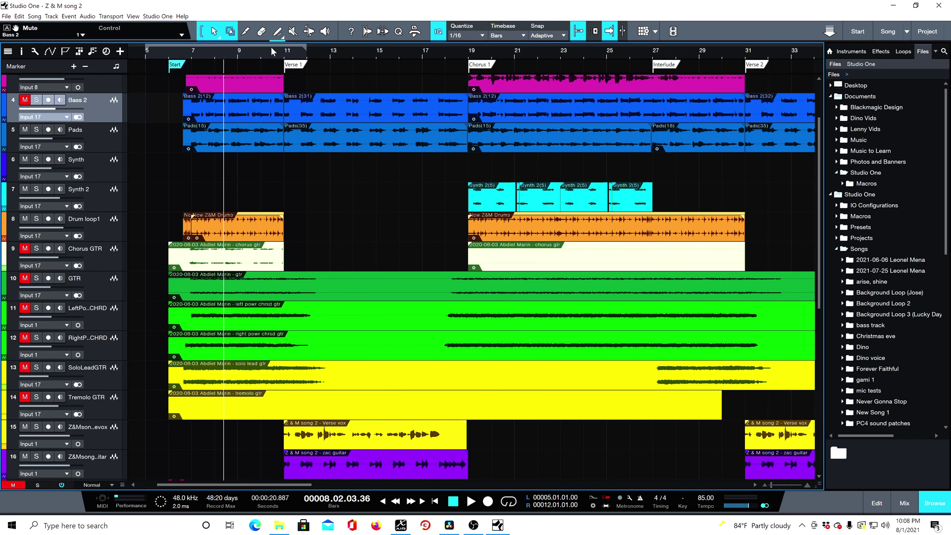
scroll(271, 47, "down", 5)
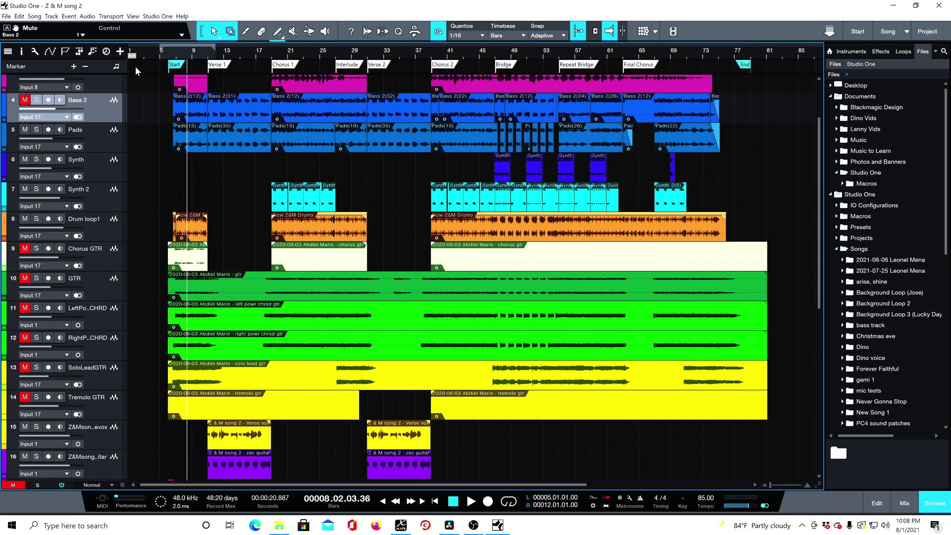
scroll(131, 53, "up", 2)
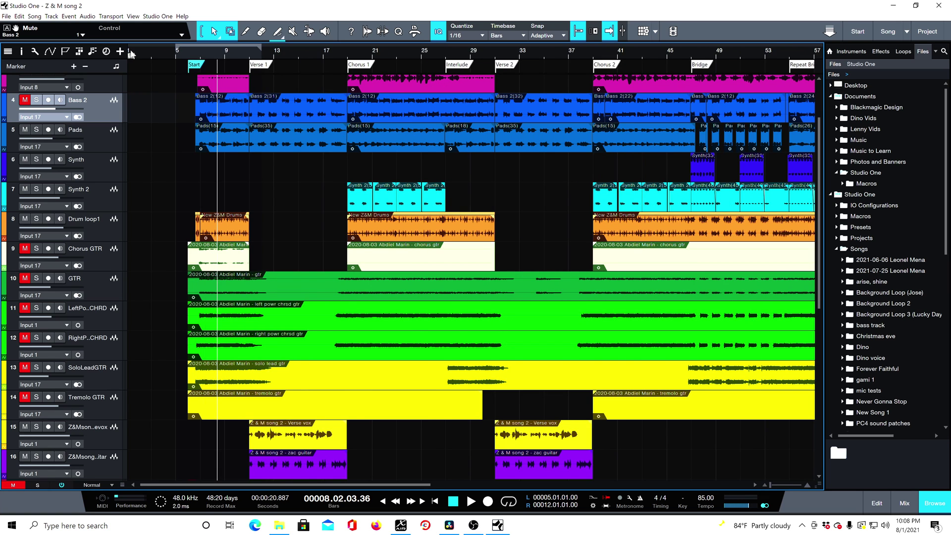
scroll(138, 48, "up", 3)
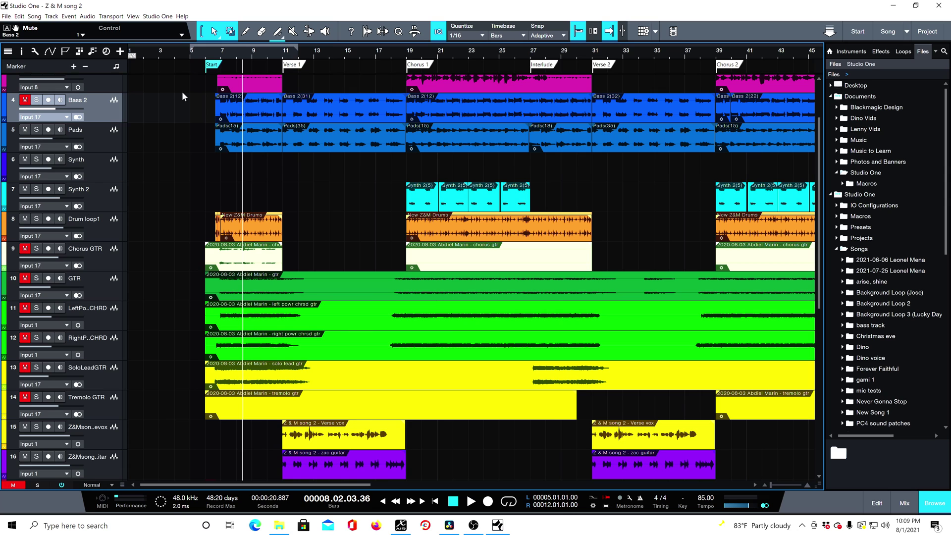
scroll(183, 91, "down", 1)
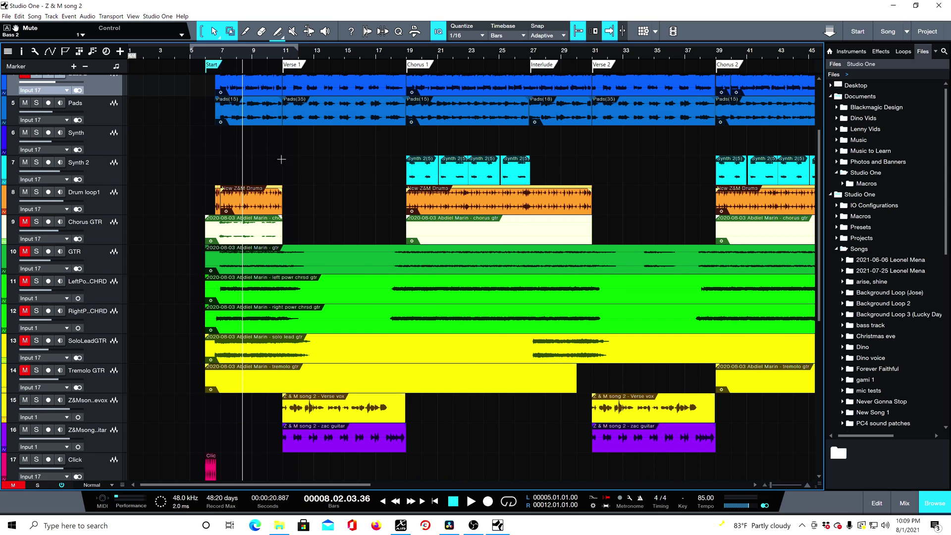
- Render the metronome click to its own audio track, select the rendered event and close the metronome setup
left_click(629, 499)
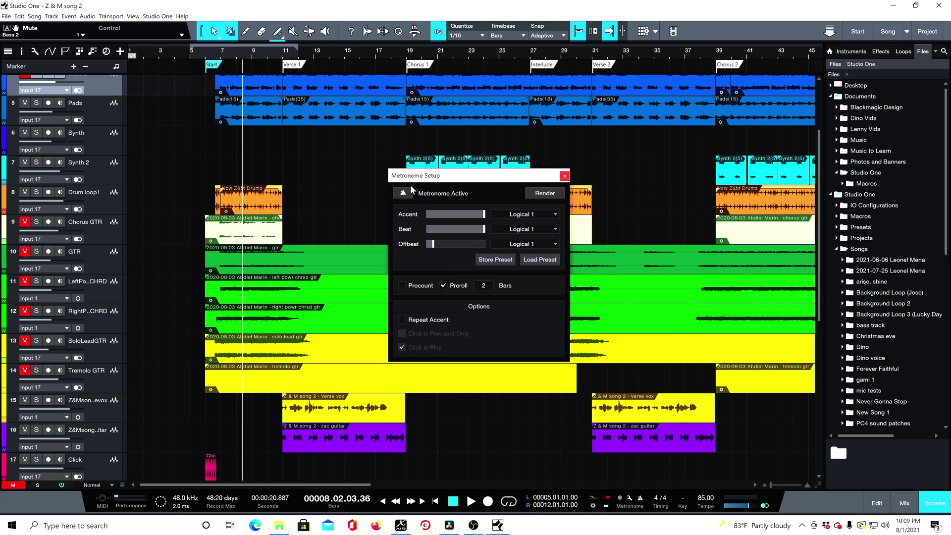
left_click(541, 197)
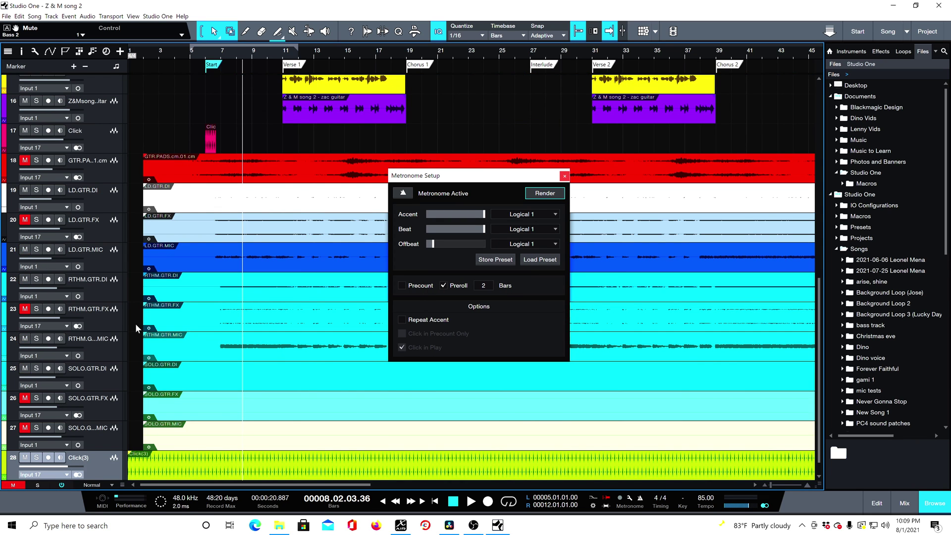
scroll(135, 323, "down", 1)
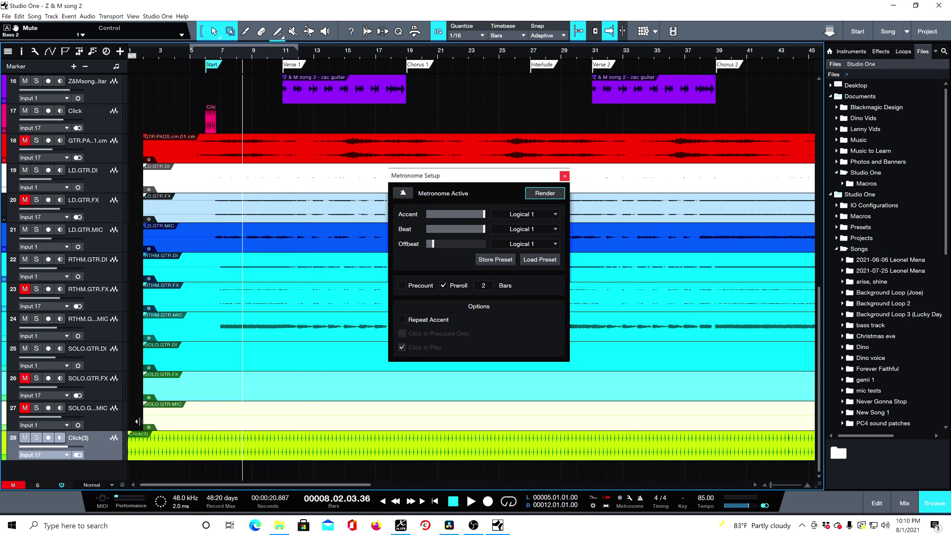
left_click(149, 454)
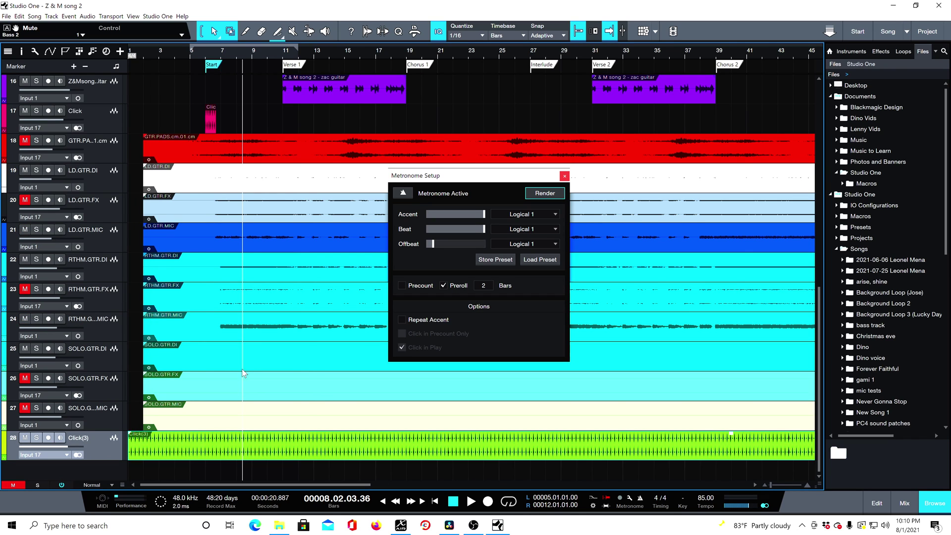
left_click(564, 177)
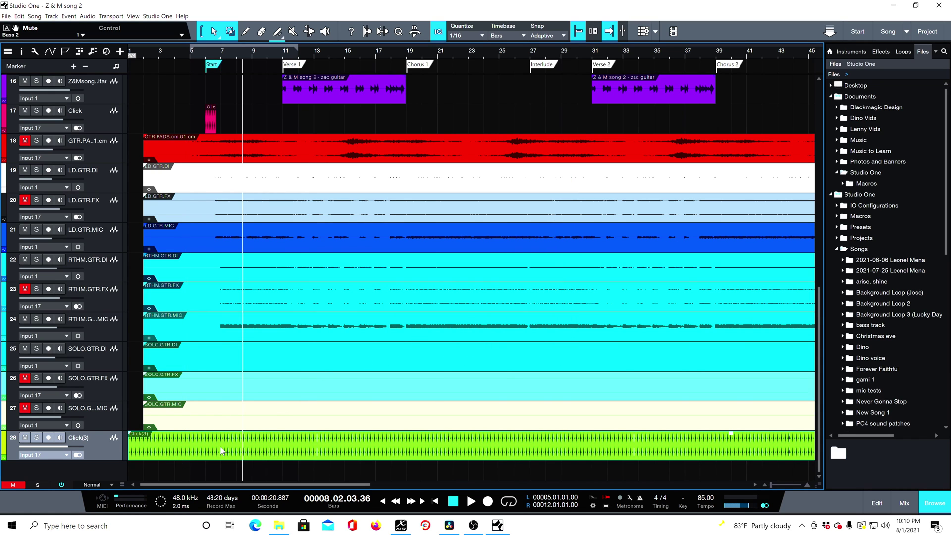
- Trim the start of the rendered click event to the Start marker at bar 6
left_click(206, 57)
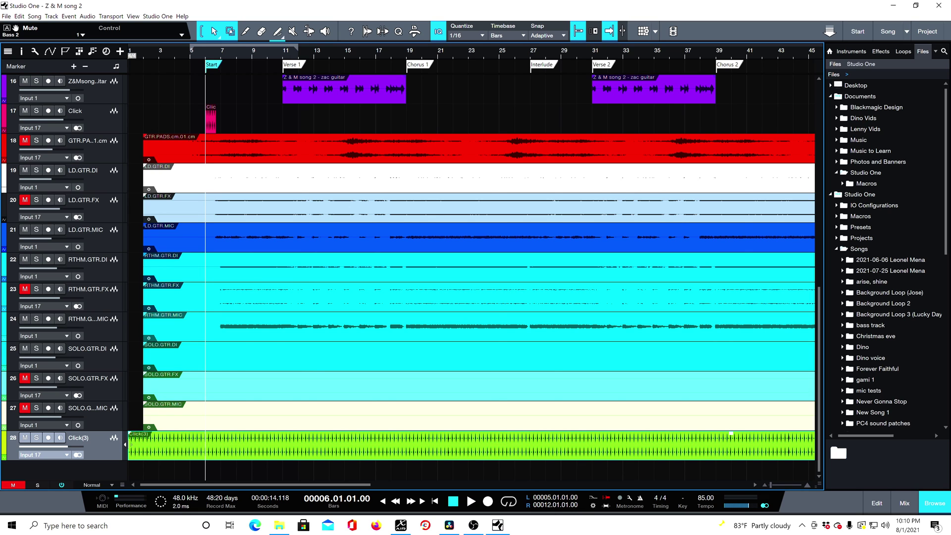
left_click_drag(127, 444, 204, 449)
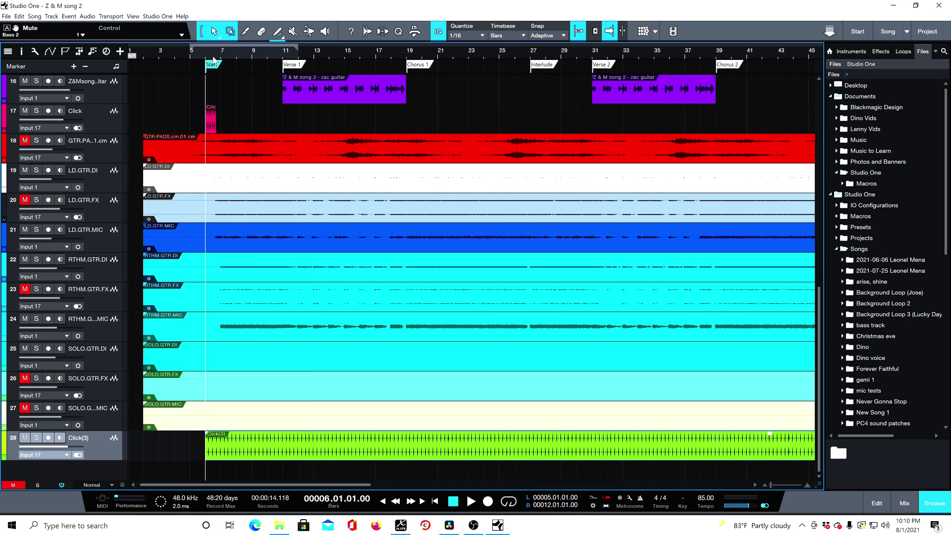
- Shorten the rendered click event so it ends at 6.03.04, where the original Click event above it ends
scroll(213, 60, "up", 5)
scroll(224, 55, "up", 3)
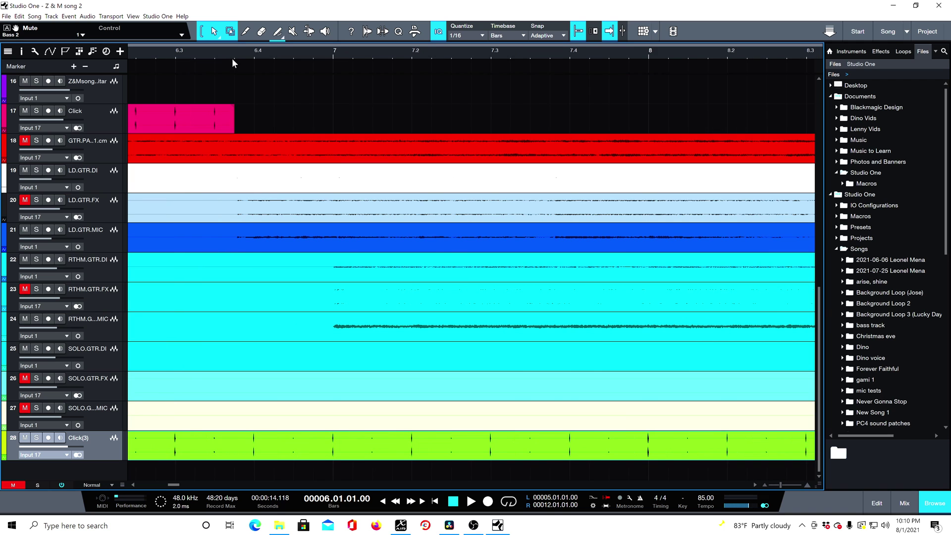
scroll(233, 53, "down", 8)
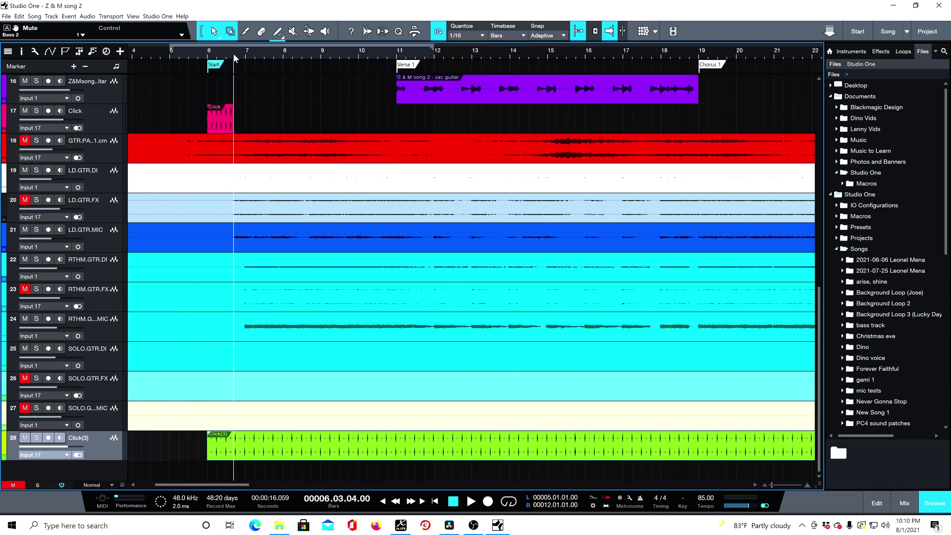
scroll(233, 53, "down", 2)
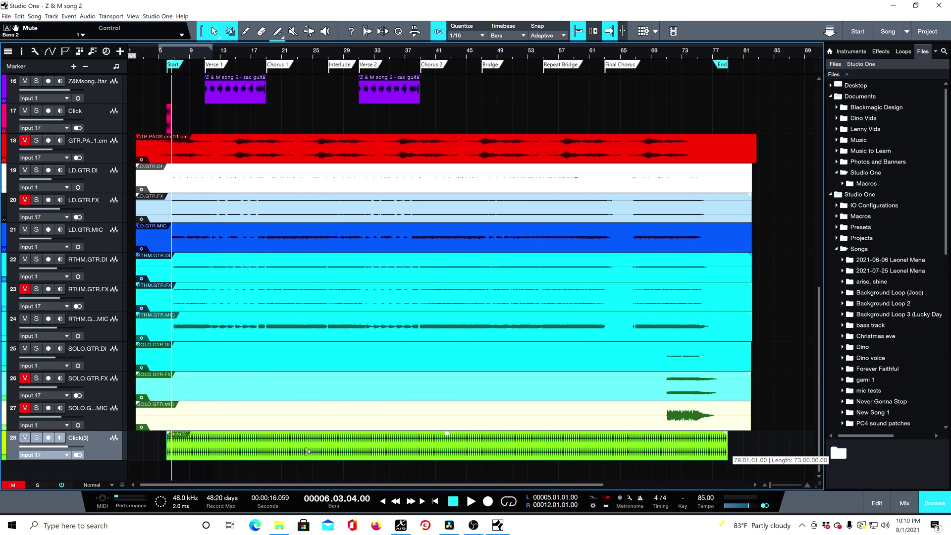
key("ctrl+z")
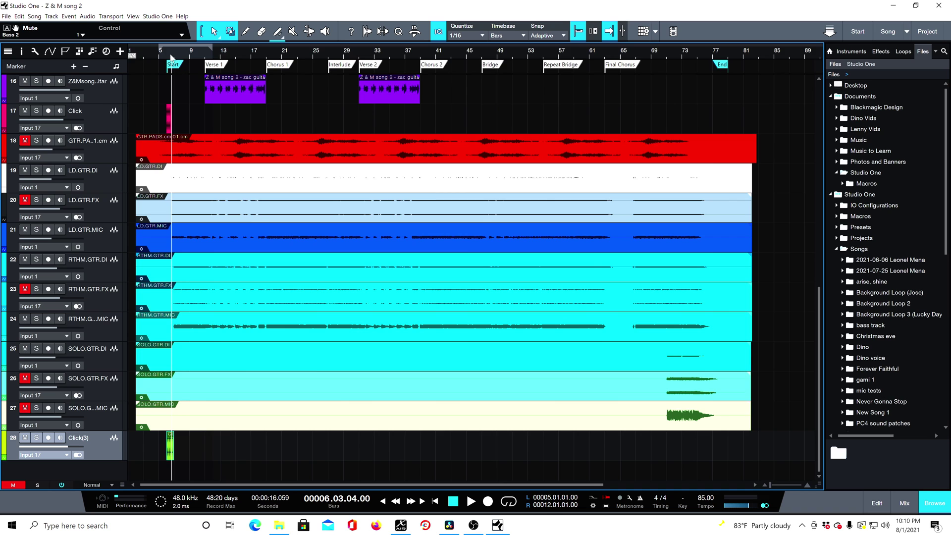
scroll(172, 53, "up", 6)
scroll(173, 53, "up", 3)
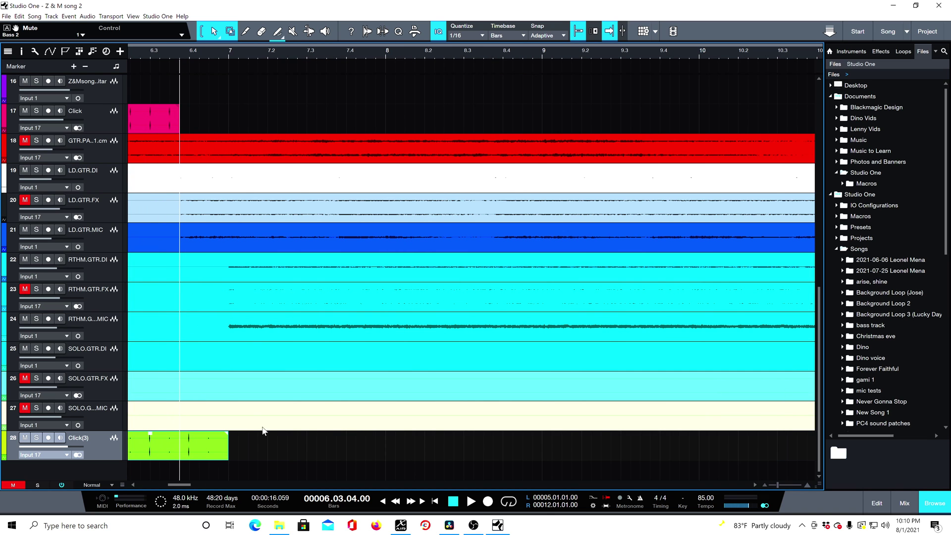
left_click_drag(233, 442, 179, 443)
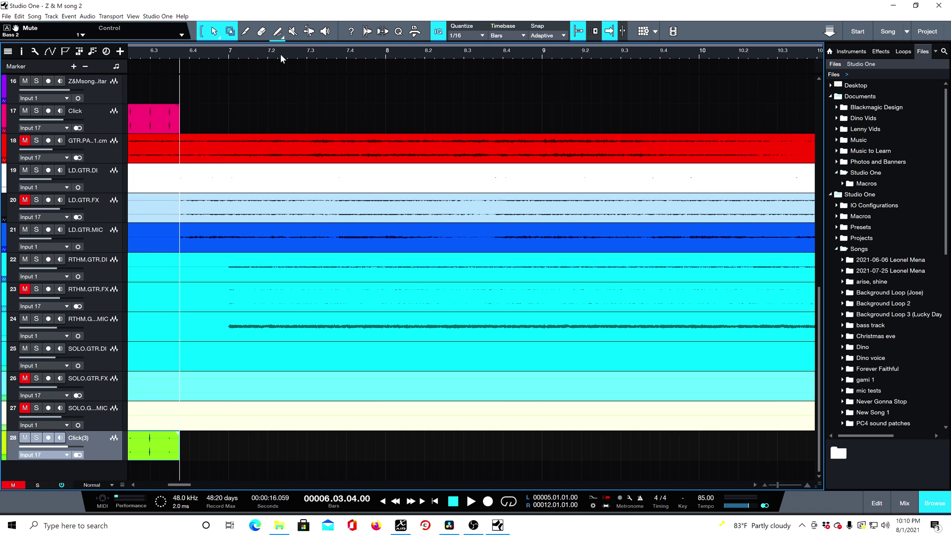
scroll(294, 59, "down", 6)
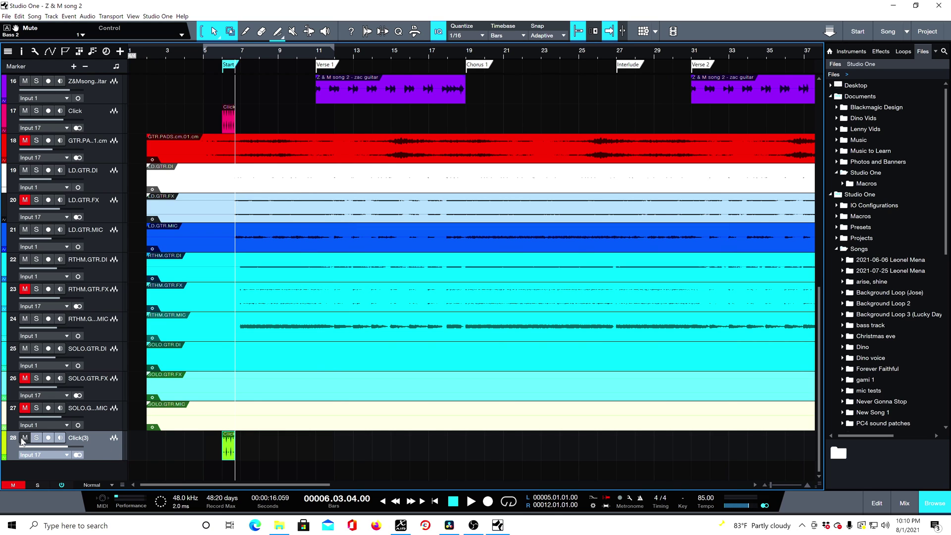
- Mute the newly rendered click track and play the count-in from the Start marker
key("m")
left_click(218, 52)
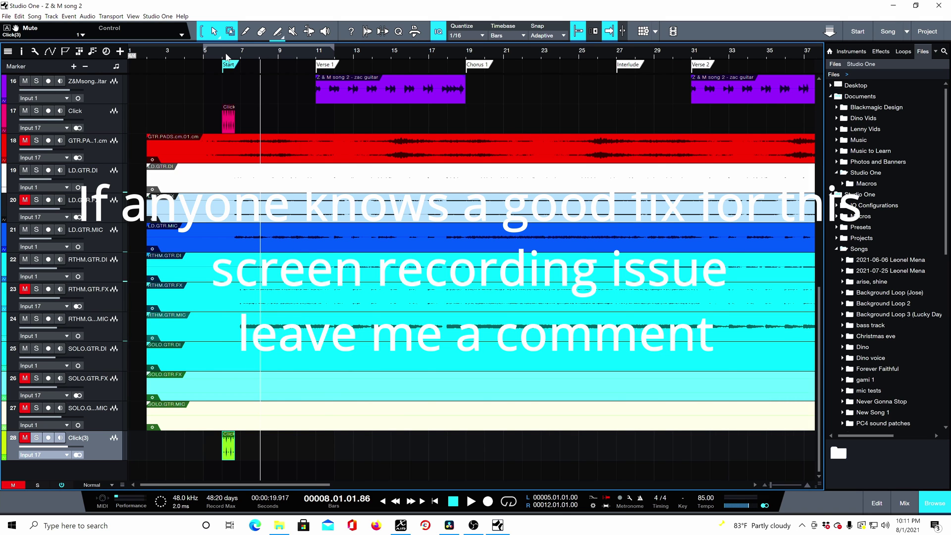
scroll(226, 57, "up", 3)
scroll(213, 49, "up", 2)
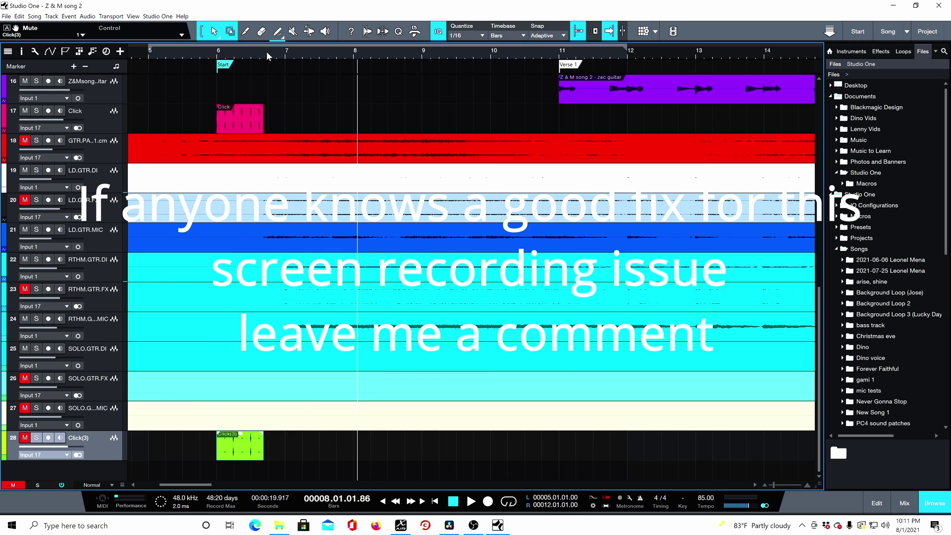
scroll(315, 55, "down", 2)
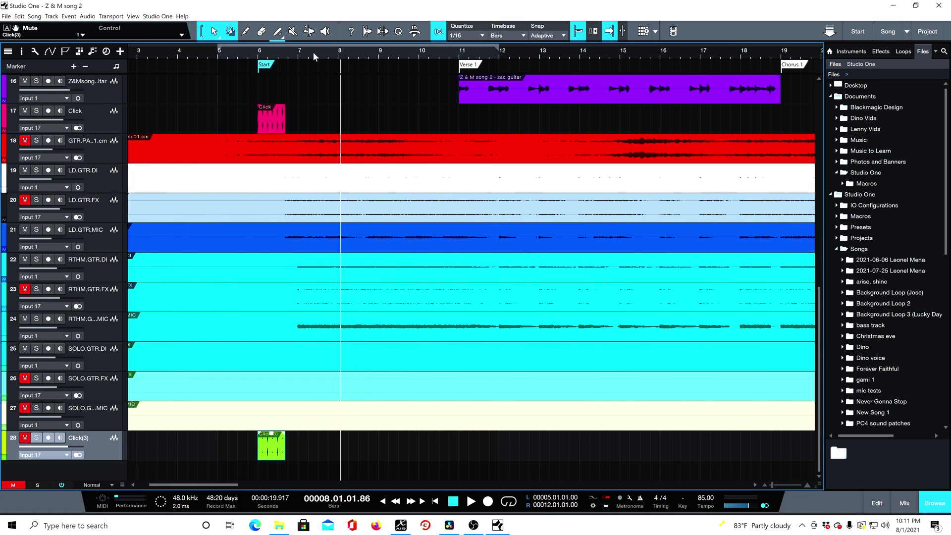
scroll(313, 52, "down", 2)
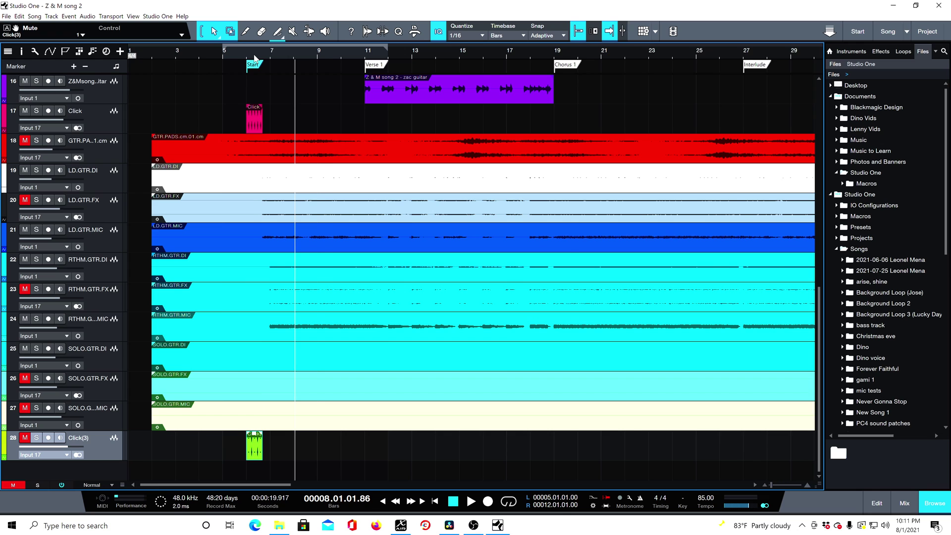
scroll(254, 58, "up", 2)
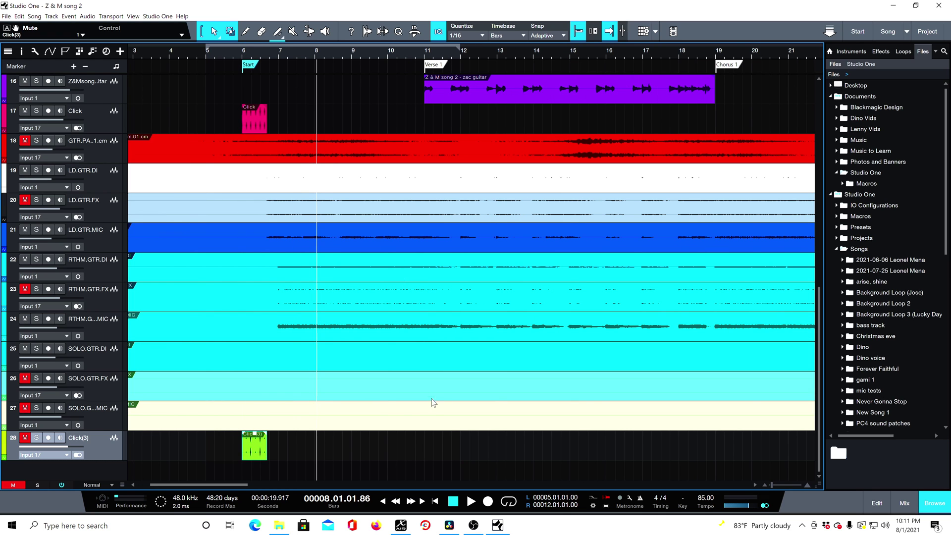
- Return the playback position to the Start marker at bar 6 and play the song's opening
key("Home")
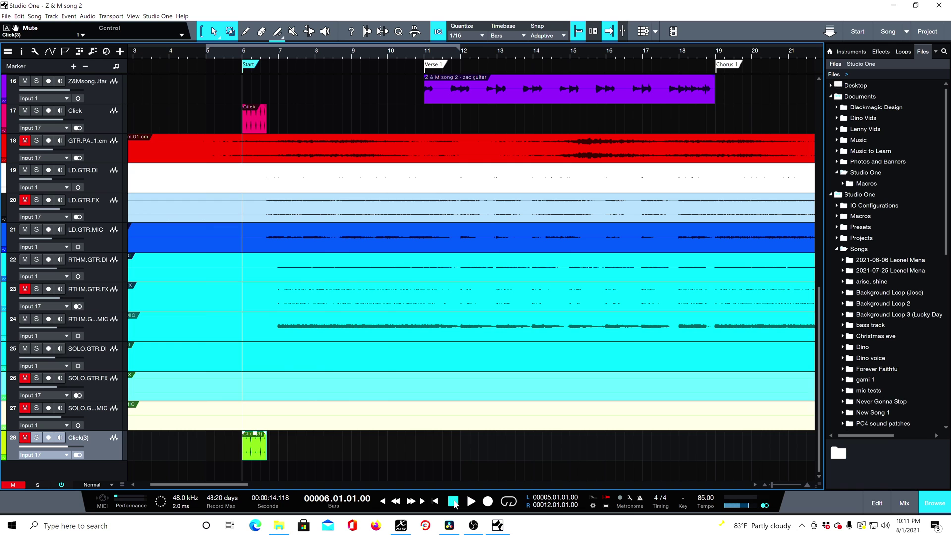
left_click(307, 197)
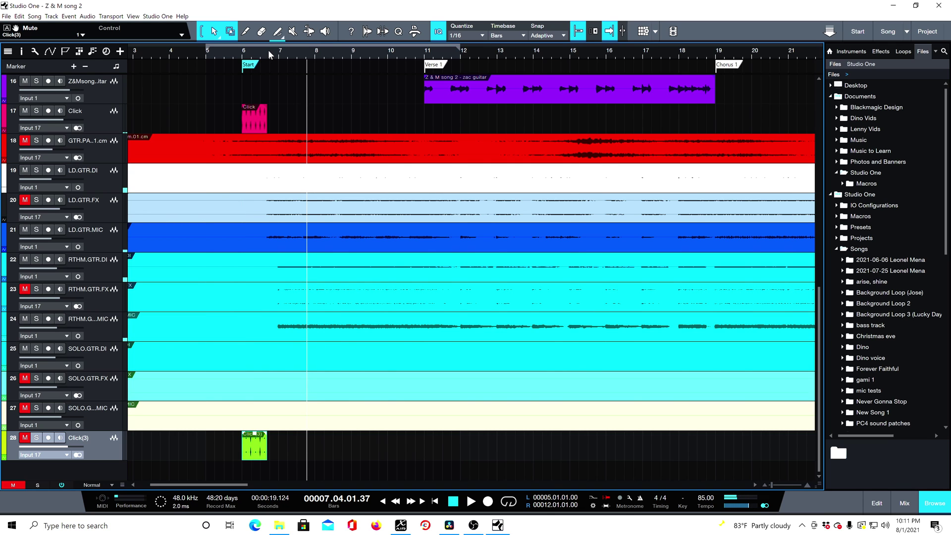
key("w")
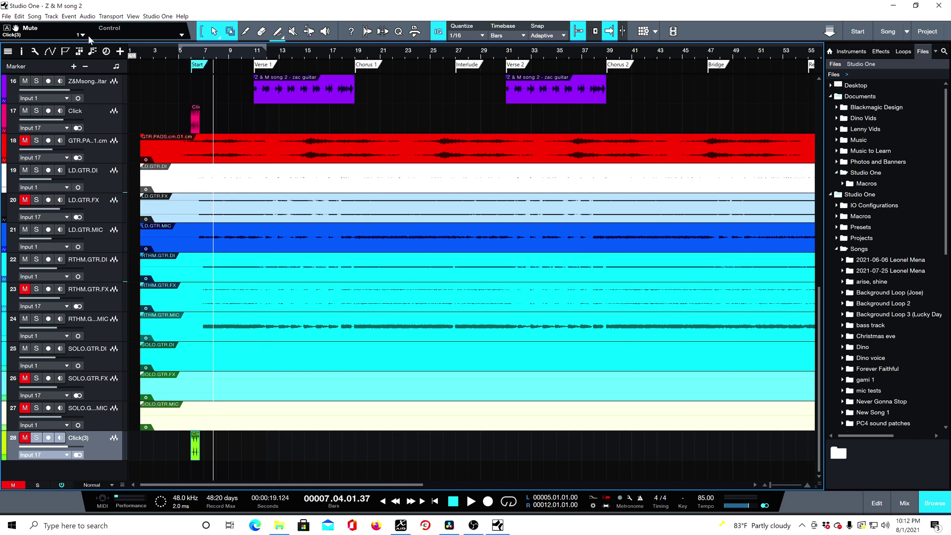
- Export the mixdown between the song start and end markers as a 48 kHz, 32-bit float Wave file named "Song 2 no bass"
left_click(34, 17)
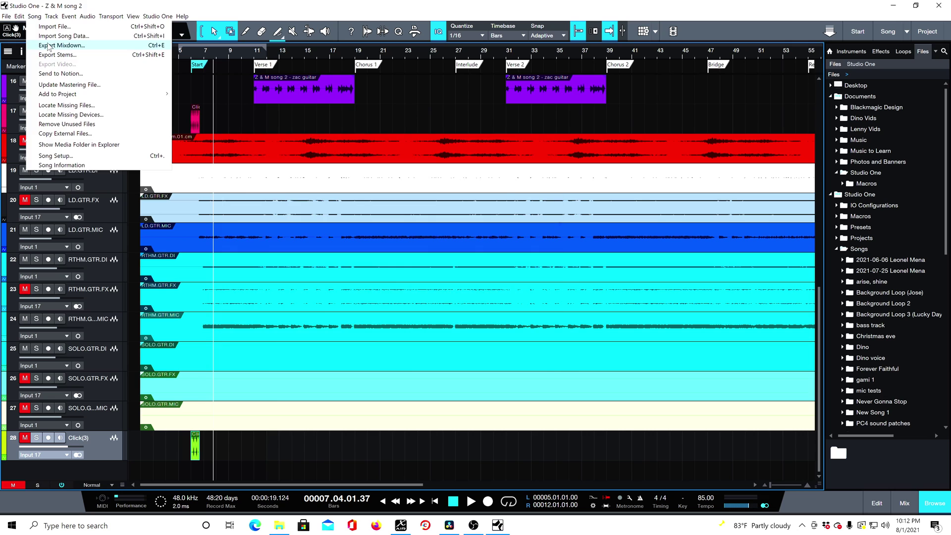
left_click(48, 45)
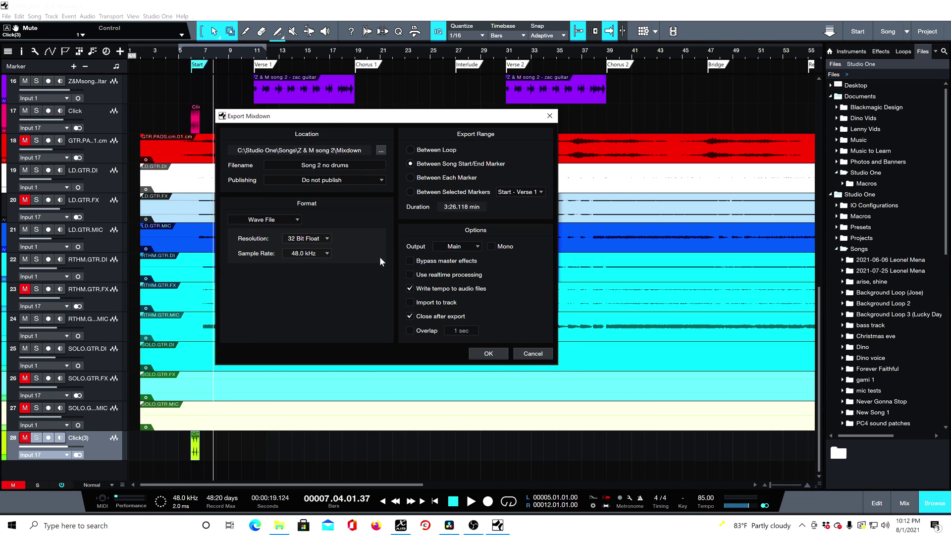
left_click(359, 167)
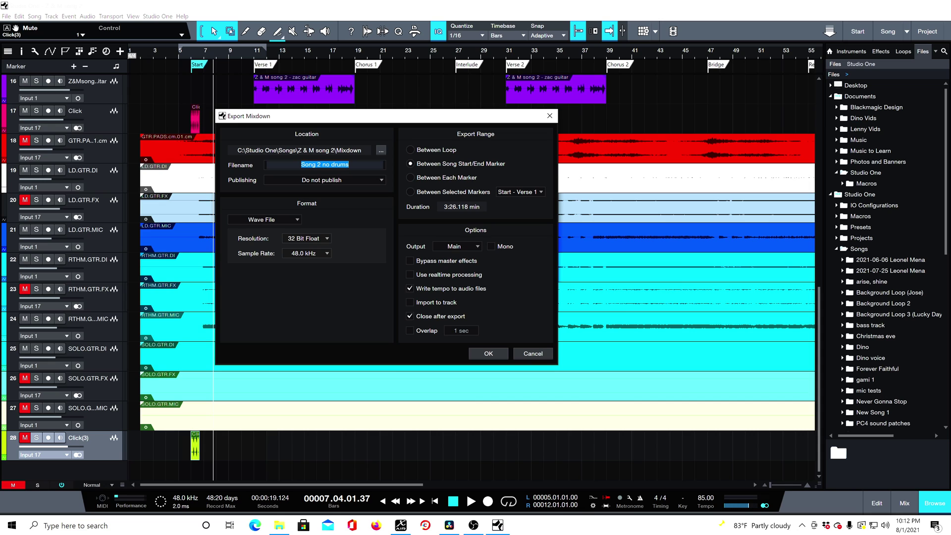
key("Return")
key("BackSpace")
key("BackSpace")
key("BackSpace")
key("BackSpace")
key("BackSpace")
key("BackSpace")
key("BackSpace")
type("o bass")
left_click(488, 353)
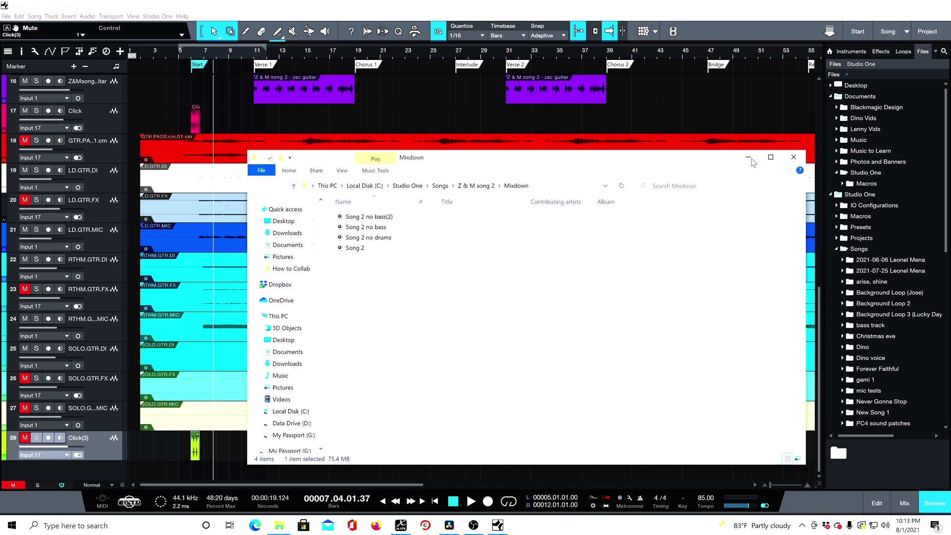
left_click(791, 157)
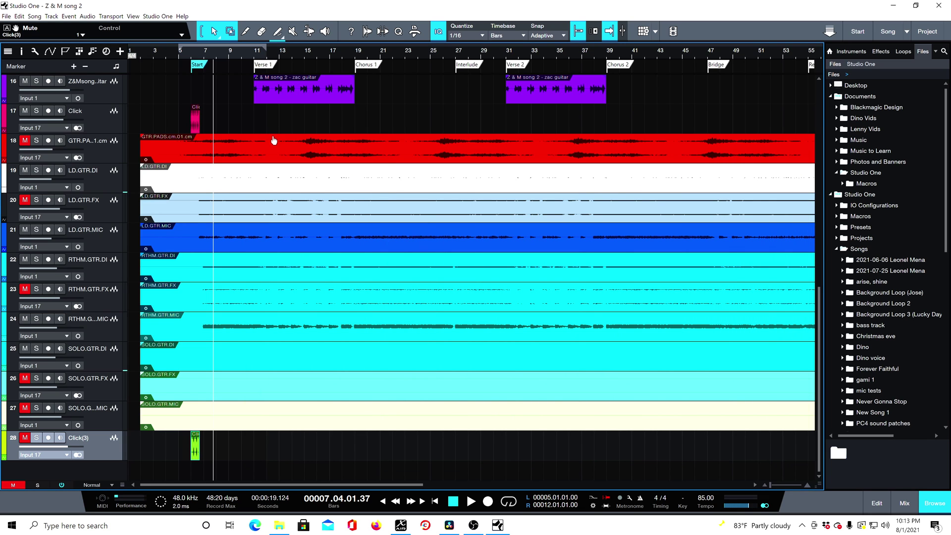
- Close the Z & M song 2 session without saving the changes
left_click(8, 17)
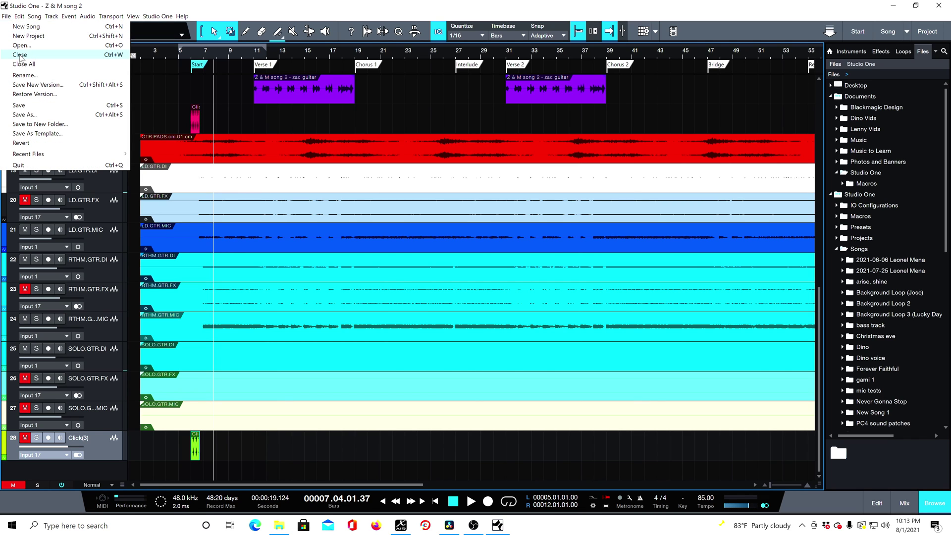
left_click(19, 55)
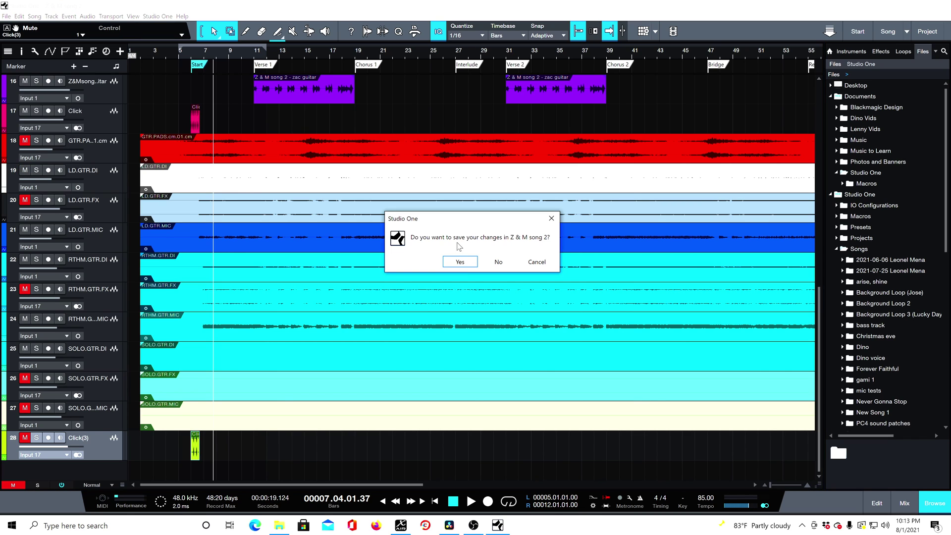
left_click(503, 262)
left_click(502, 313)
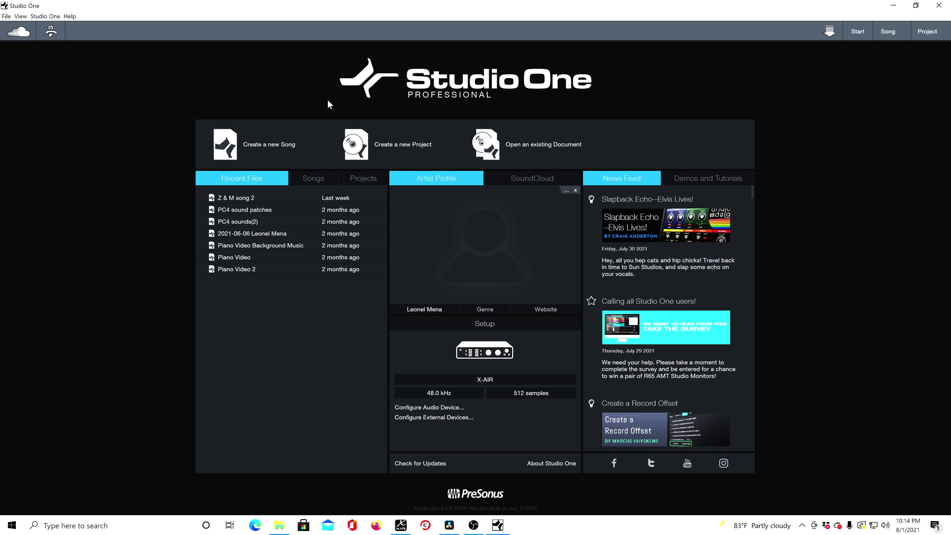
- Create an empty song titled "bass track" at 48.0 kHz, 32 Bit Float, 85 BPM and 4/4
left_click(272, 146)
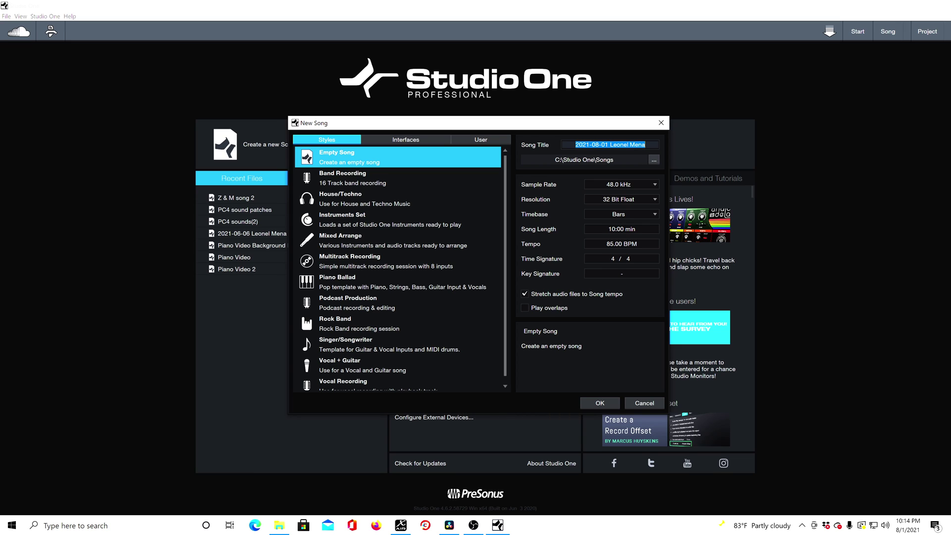
type("bass track")
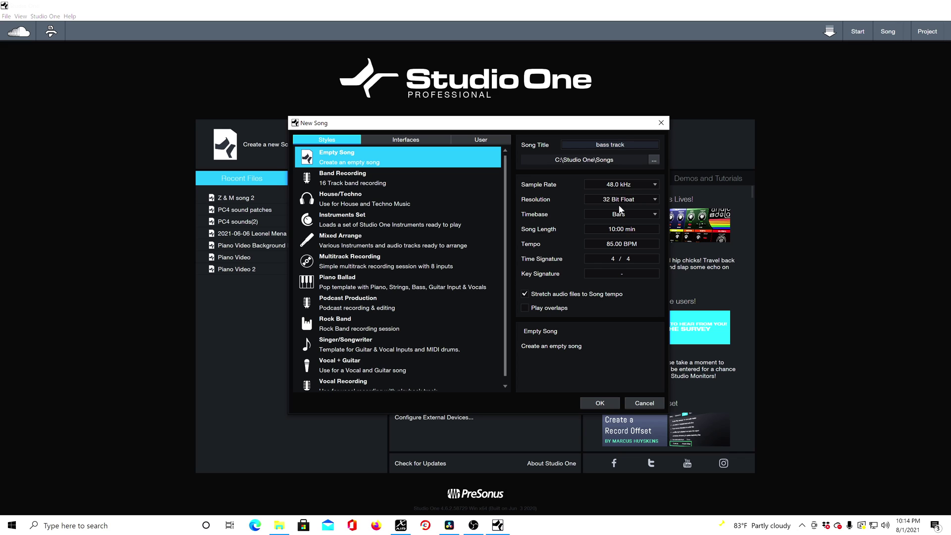
left_click(601, 245)
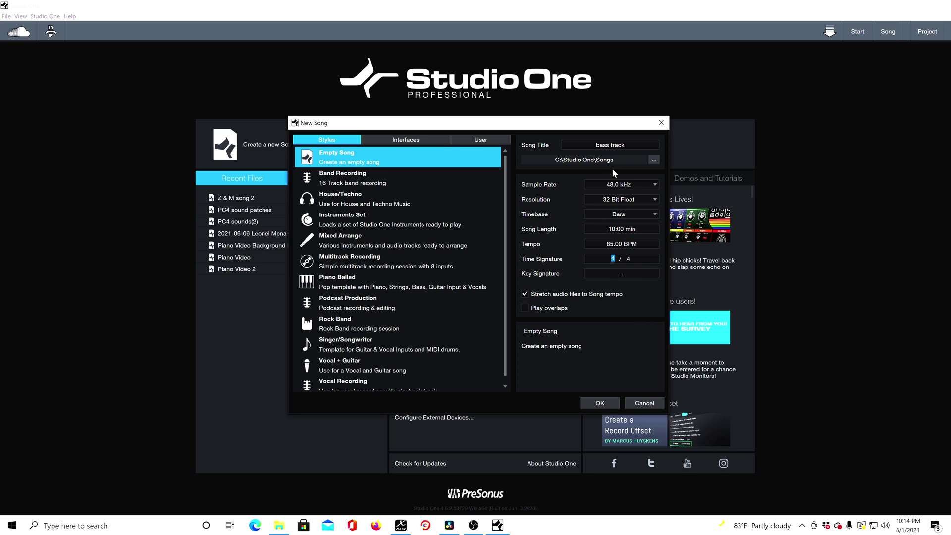
left_click(601, 402)
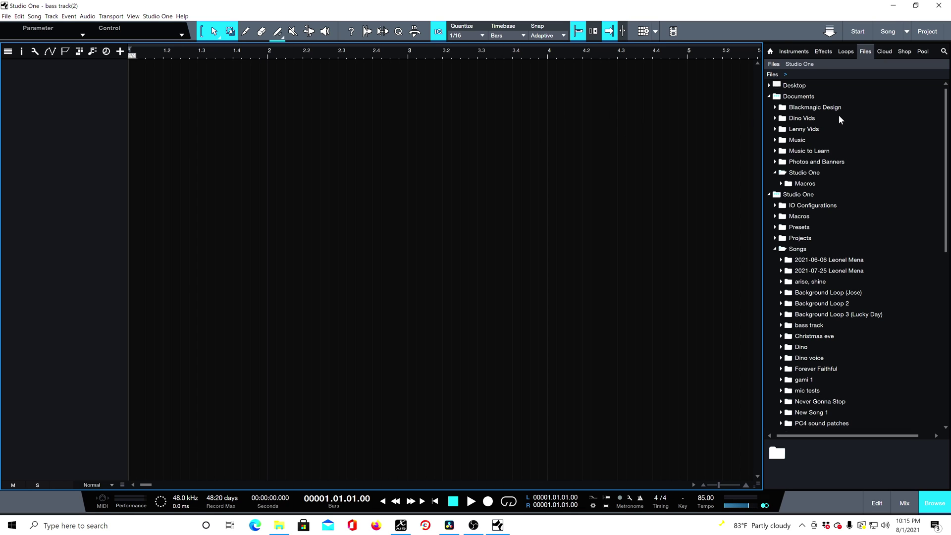
- Place Song 2 no bass(2).wav from the Z & M song 2 Mixdown folder on a new track starting at bar 3
left_click(790, 52)
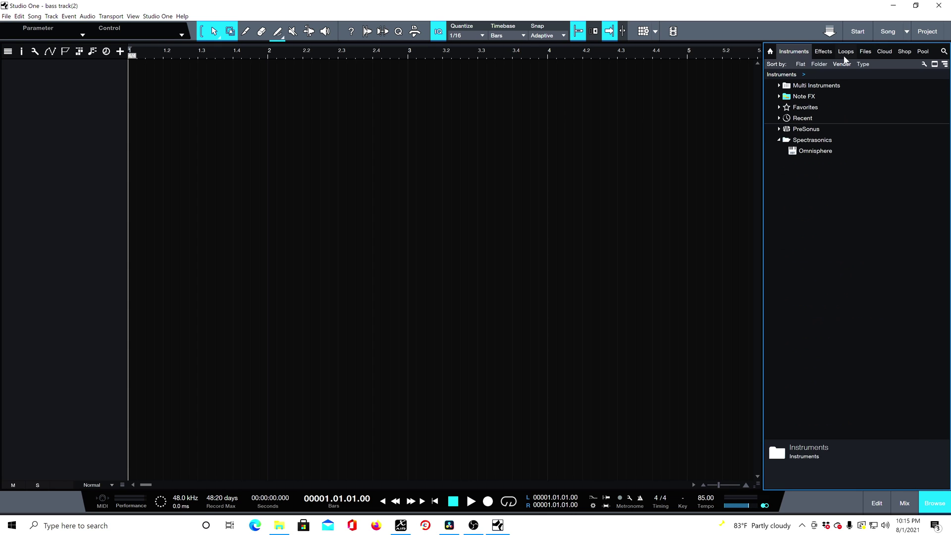
left_click(828, 52)
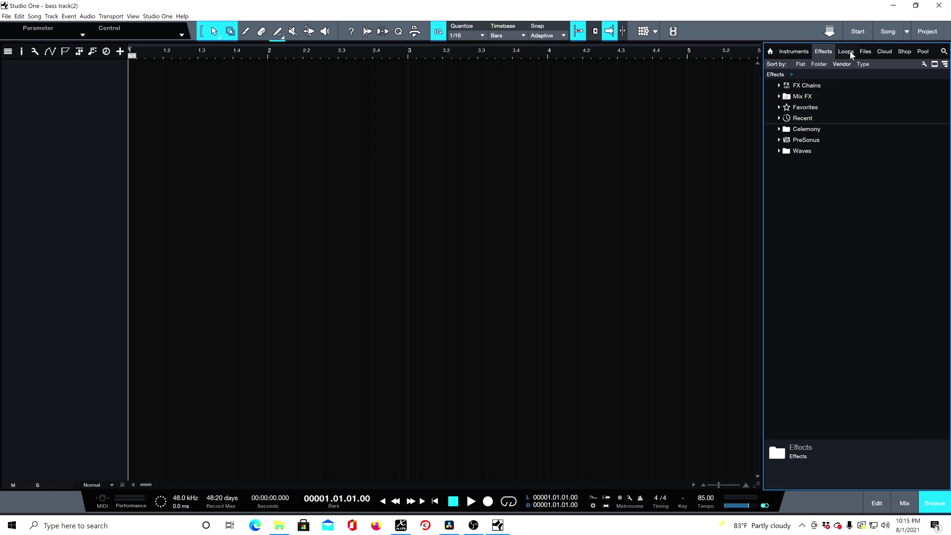
left_click(864, 52)
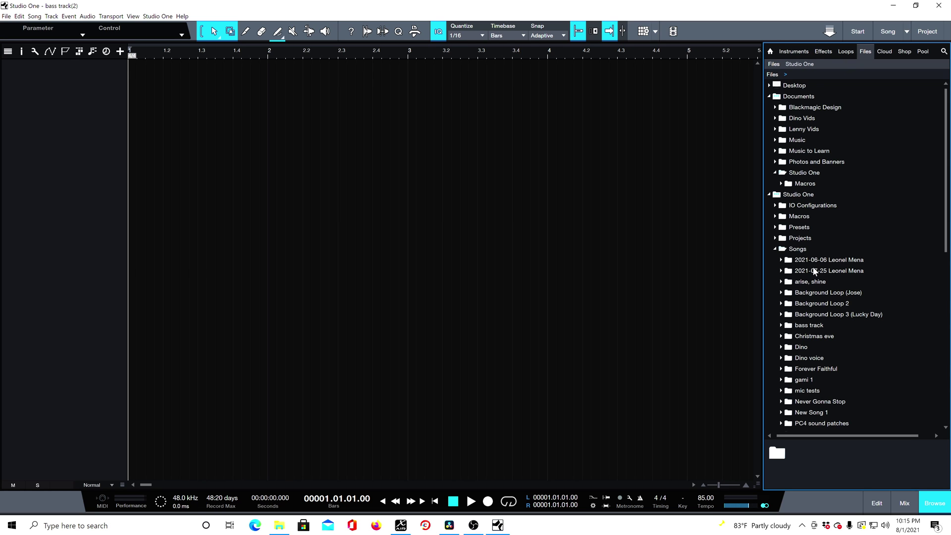
scroll(812, 270, "down", 6)
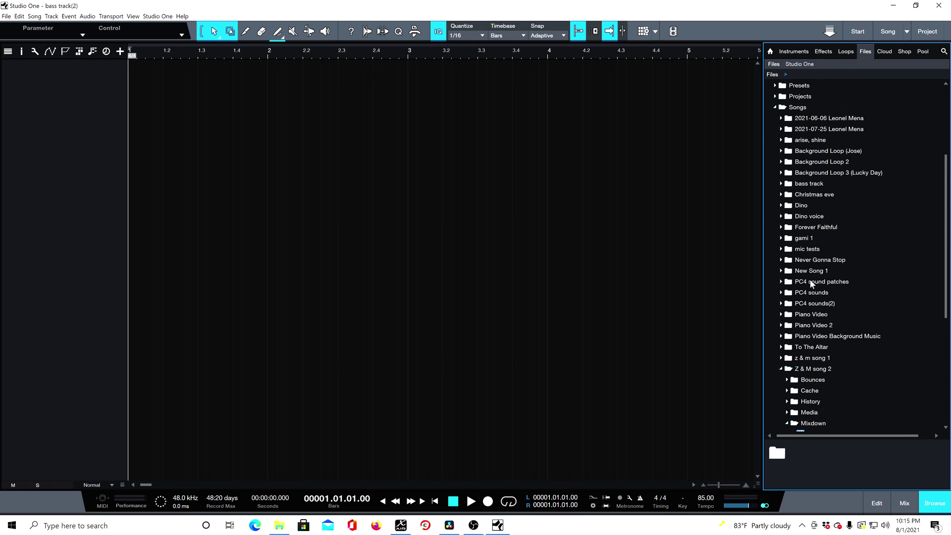
scroll(812, 297, "down", 3)
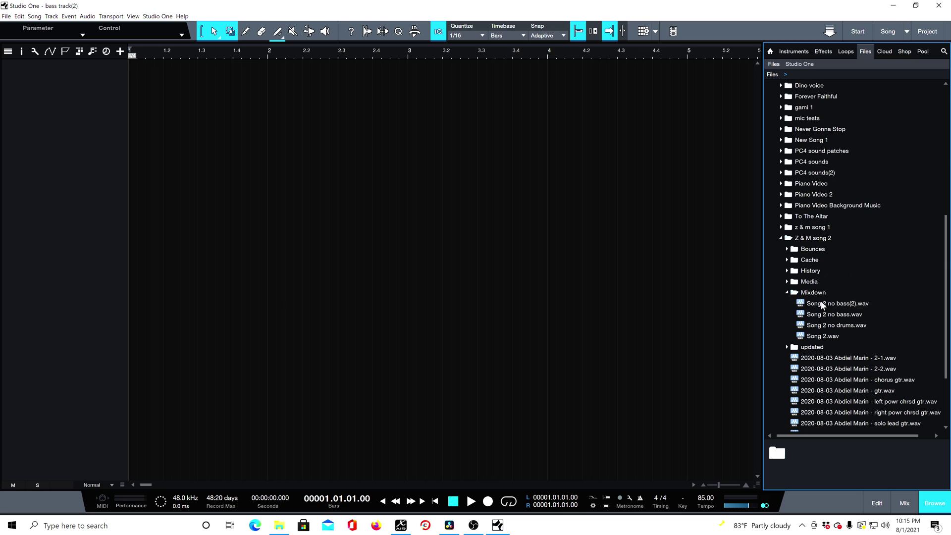
left_click(823, 304)
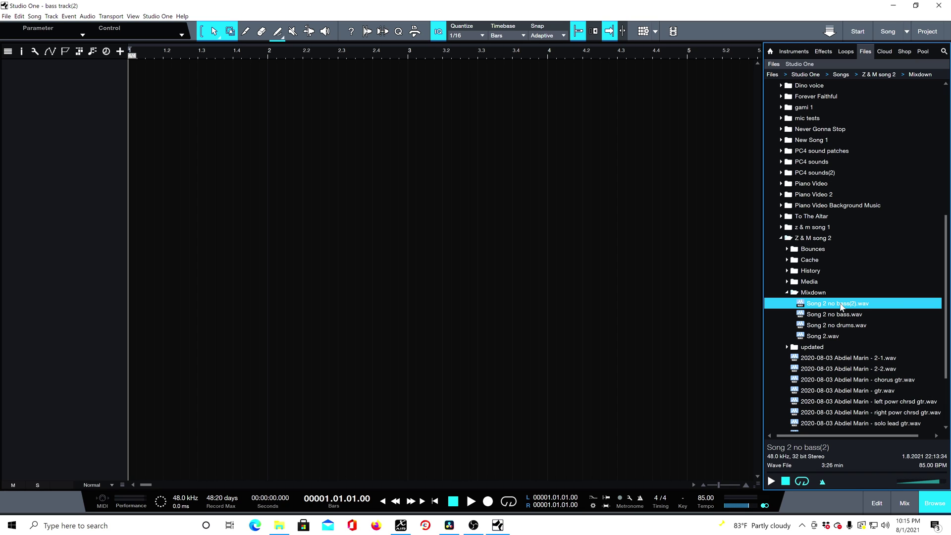
left_click_drag(840, 307, 362, 146)
left_click_drag(429, 113, 429, 114)
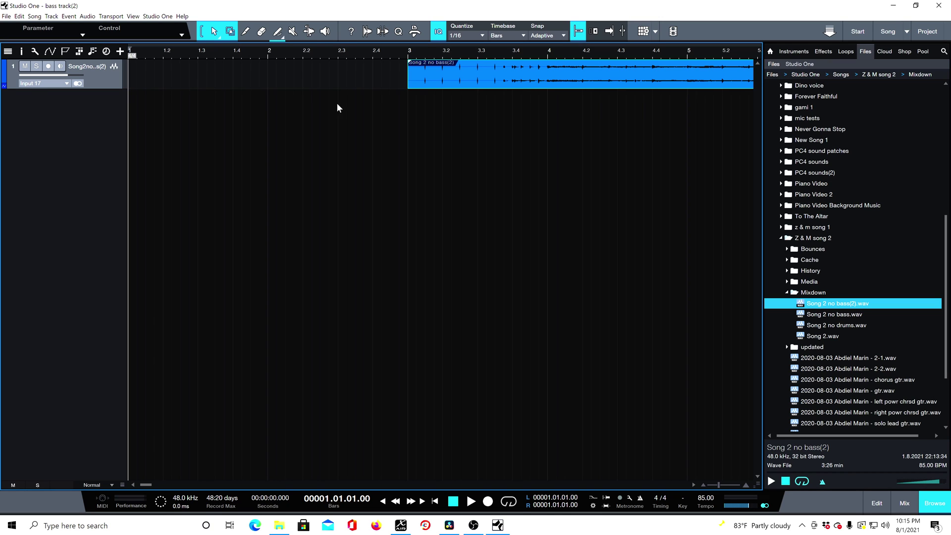
scroll(330, 53, "down", 3)
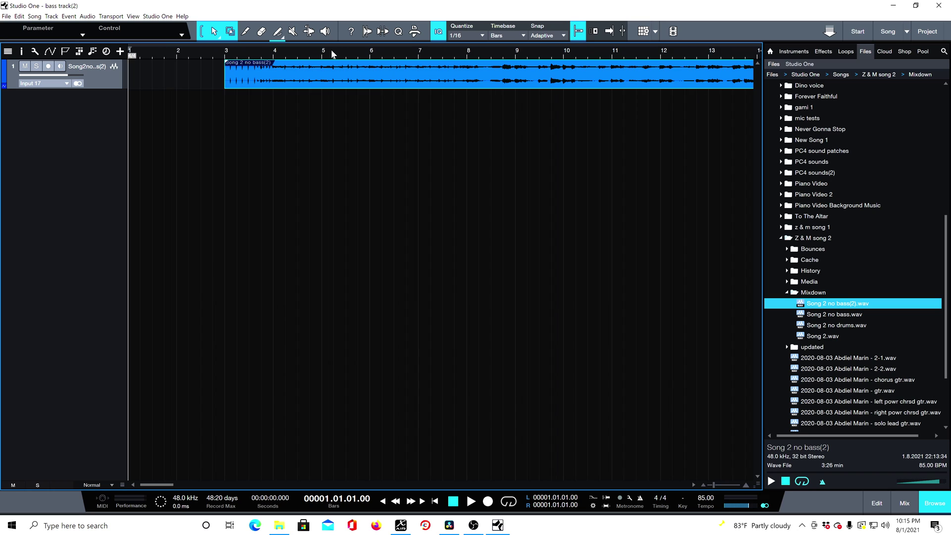